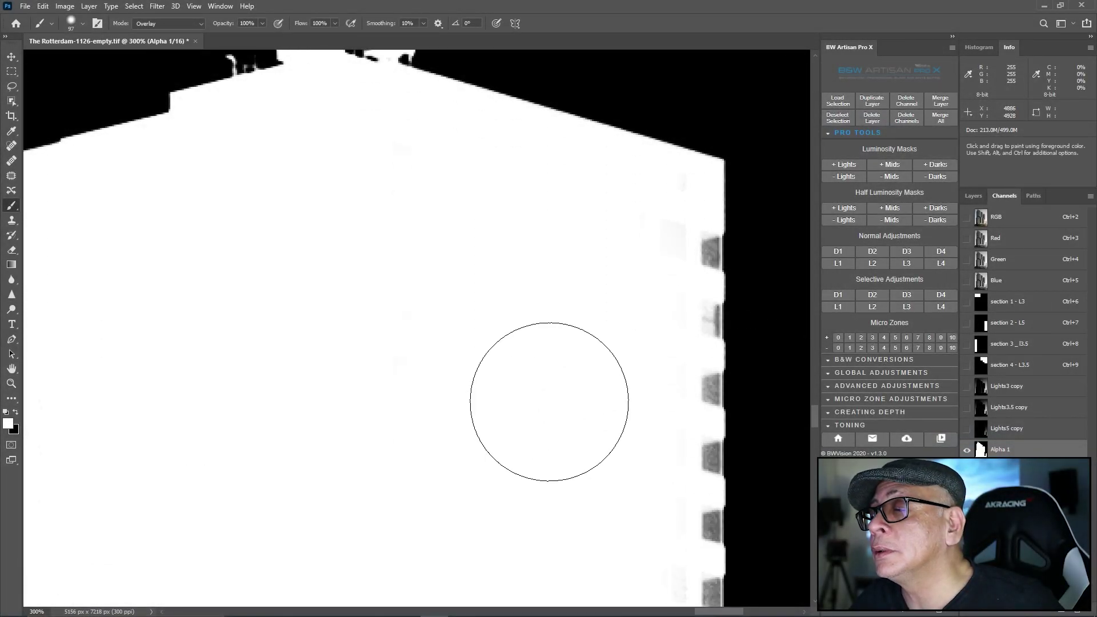
scroll(544, 403, down, 3)
scroll(549, 403, up, 2)
scroll(558, 407, up, 3)
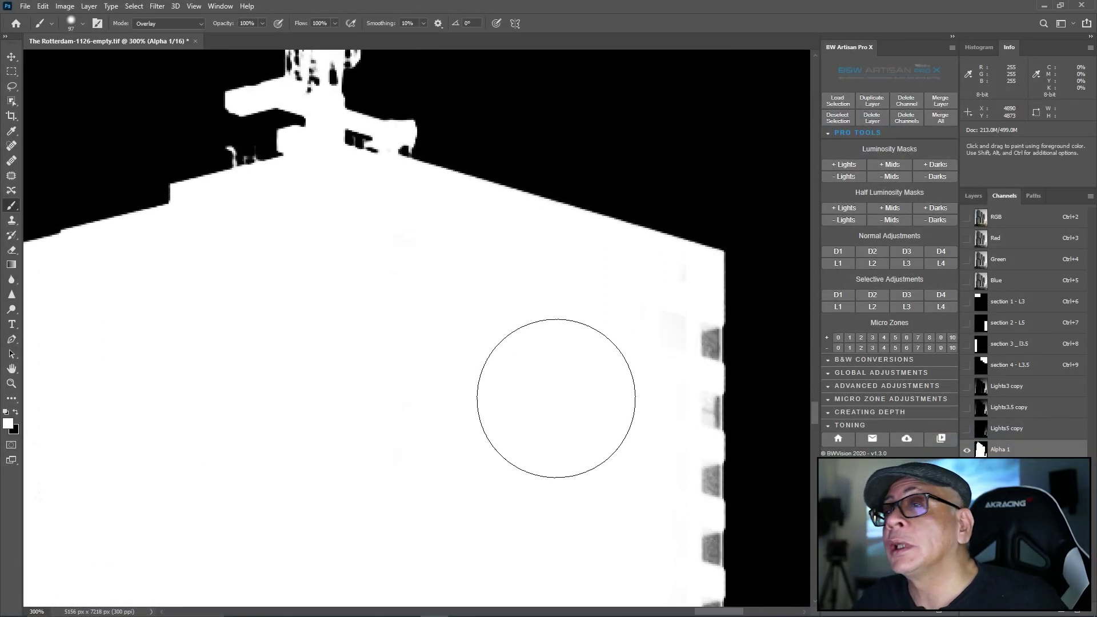
scroll(581, 415, up, 3)
scroll(584, 412, up, 3)
scroll(592, 408, up, 2)
scroll(601, 417, left, 3)
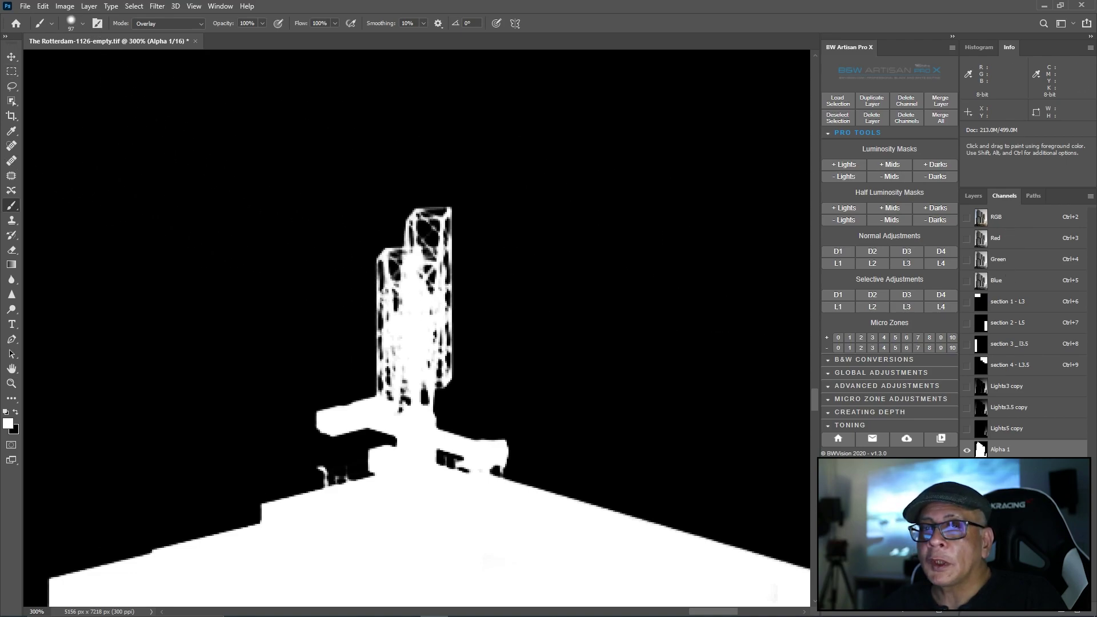
Draw a rectangular marquee around the rooftop antenna and save it as channel t1
click(12, 72)
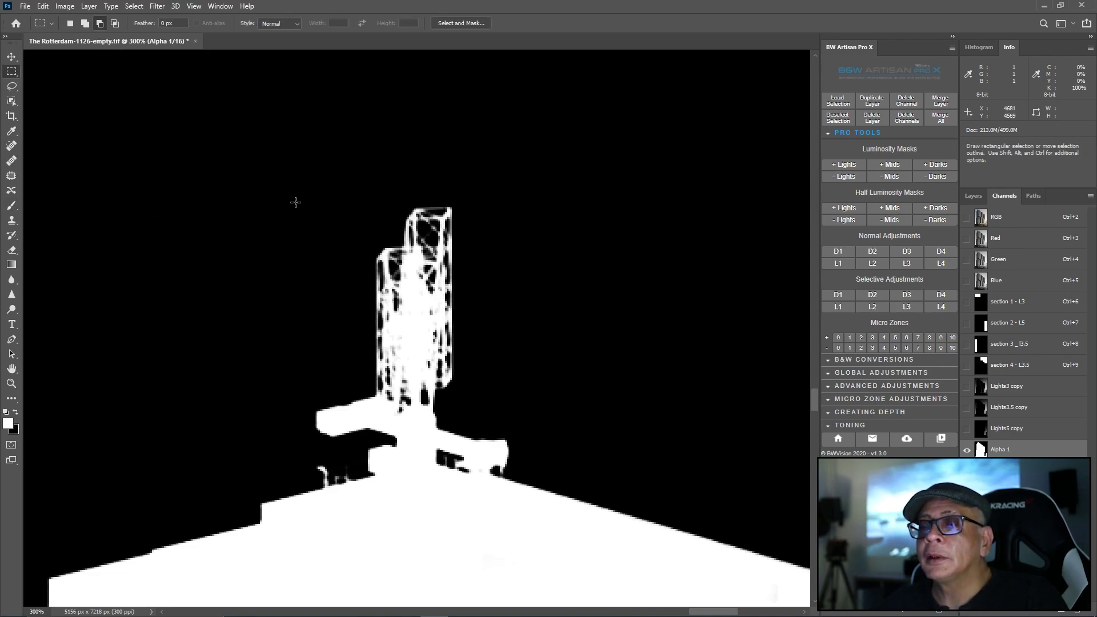
drag(332, 175, 521, 489)
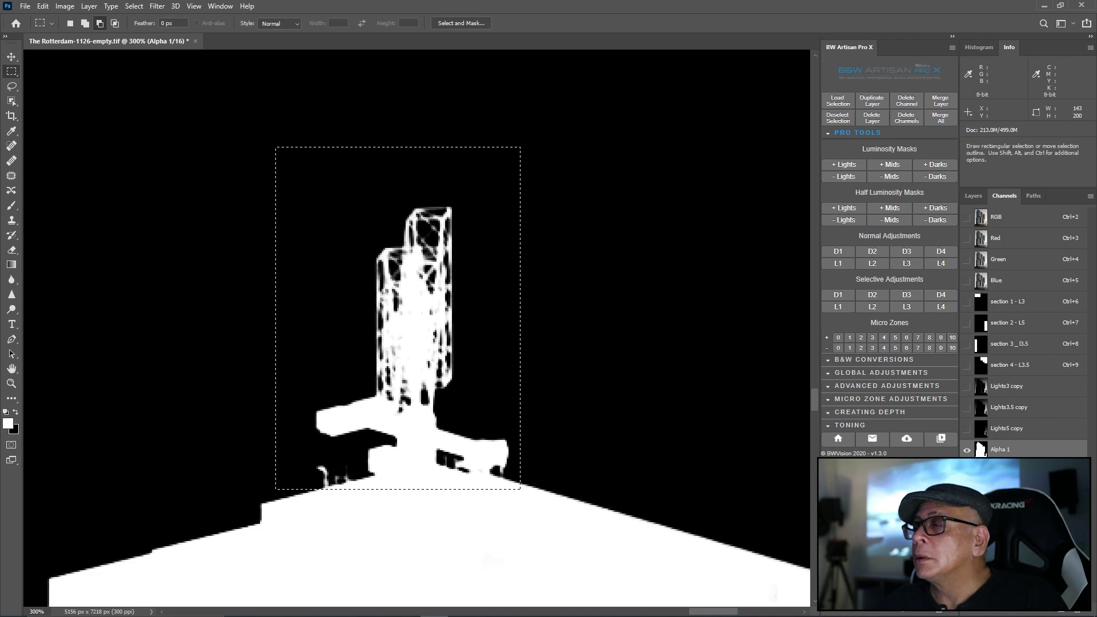
click(138, 7)
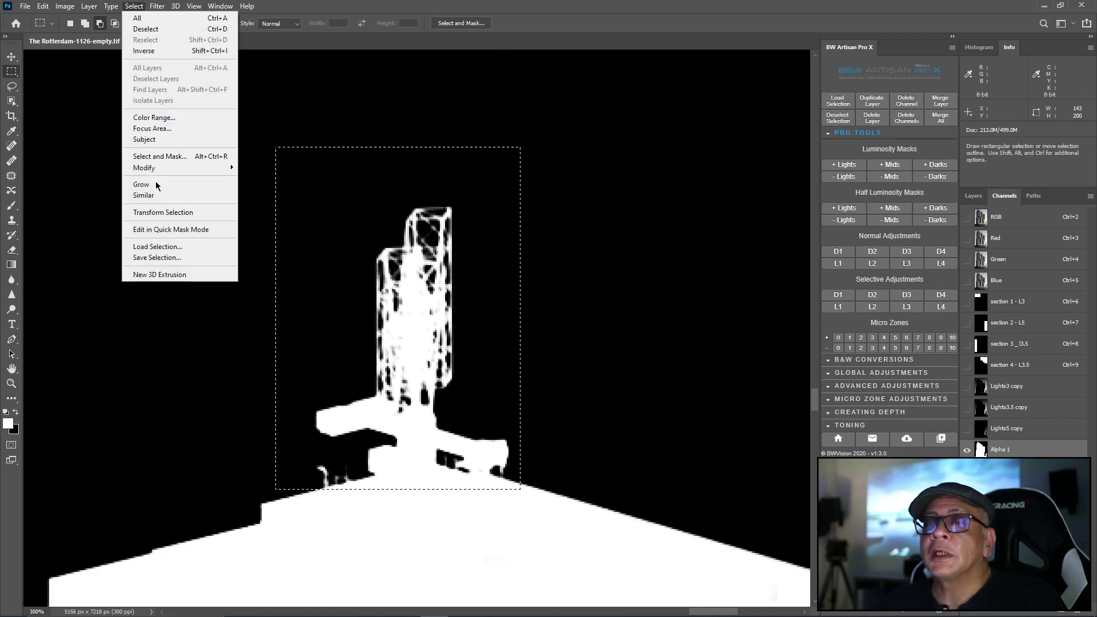
click(168, 255)
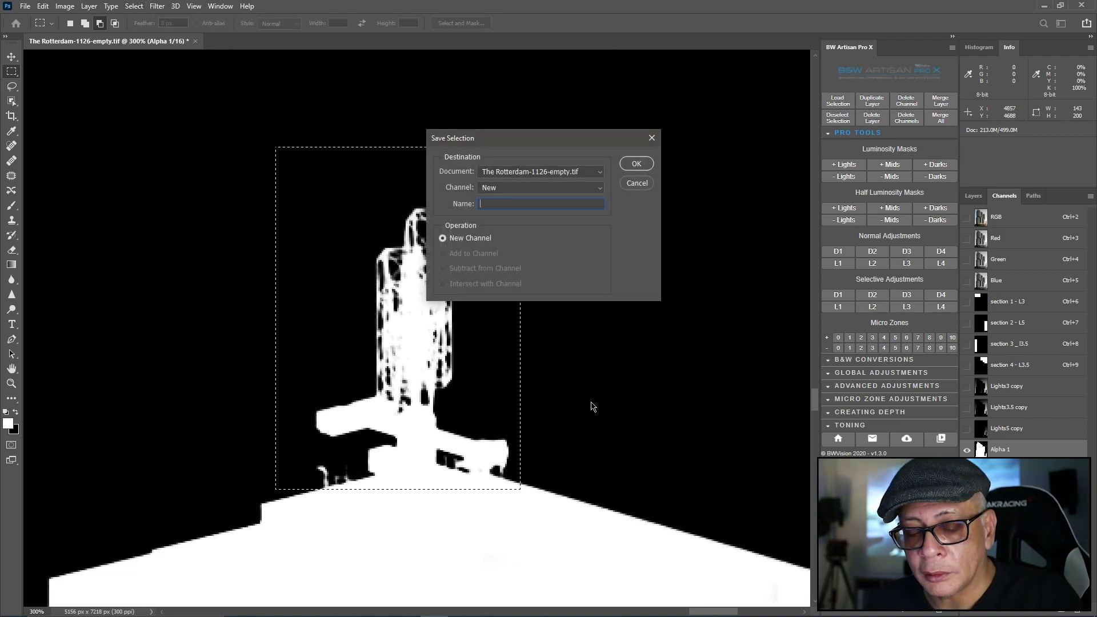
text(t1)
key(Return)
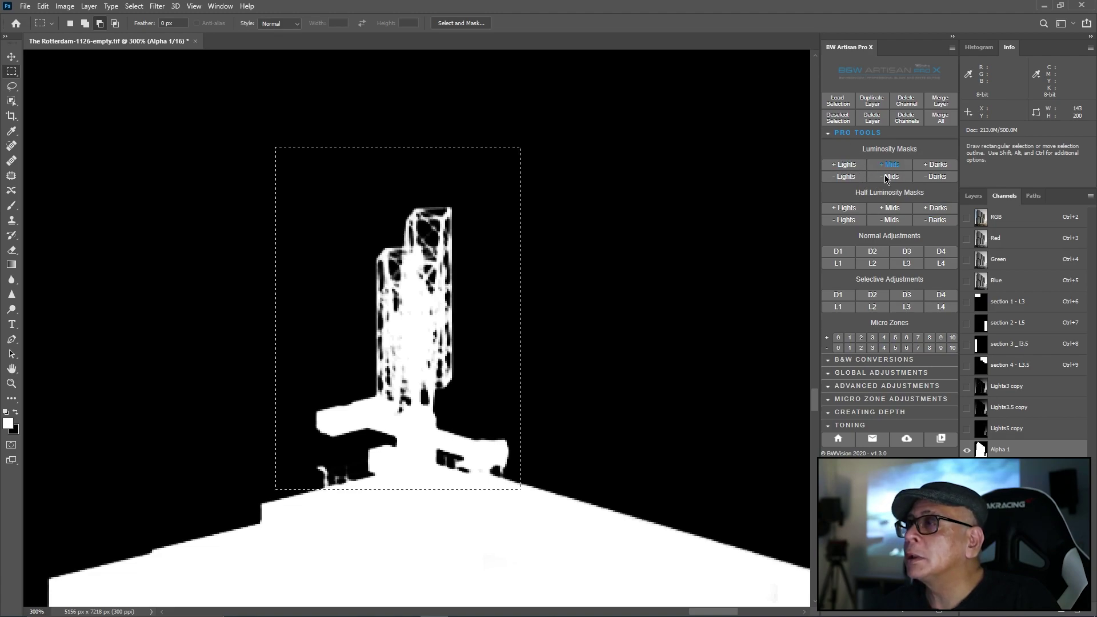
Fill the rectangle white with L4, deselect, and generate the Lights1.5–7.5 half luminosity masks
click(949, 266)
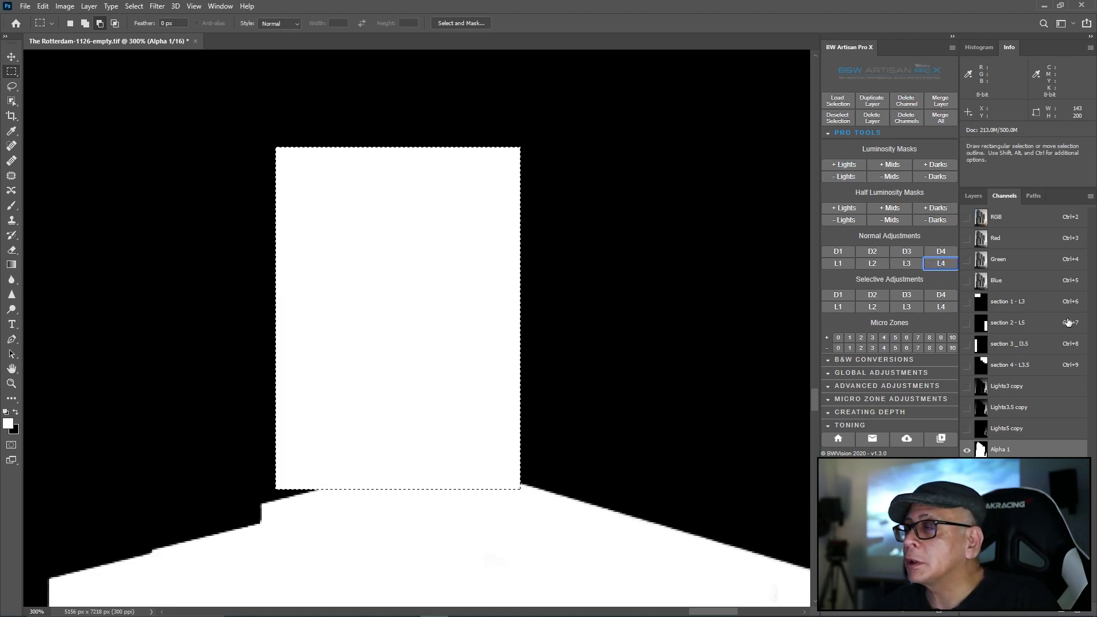
click(993, 225)
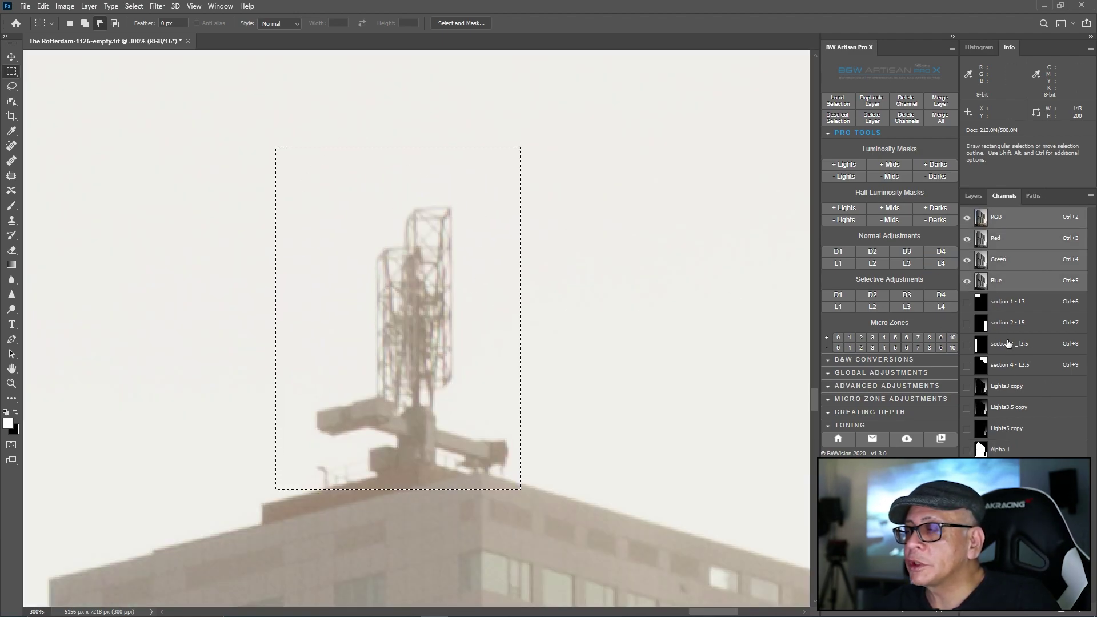
click(845, 127)
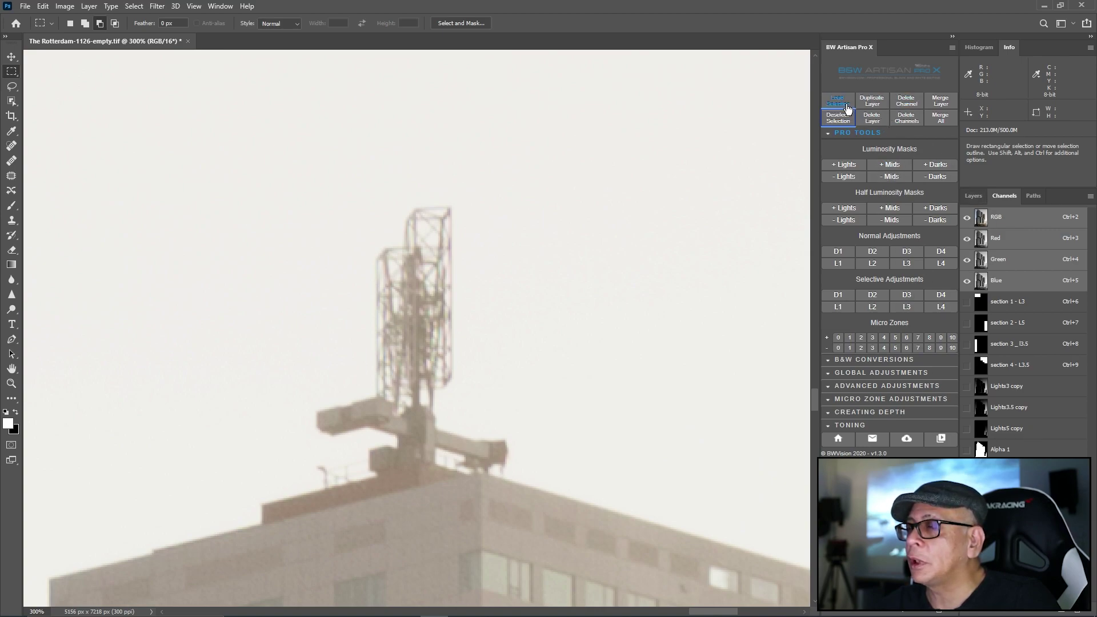
click(848, 211)
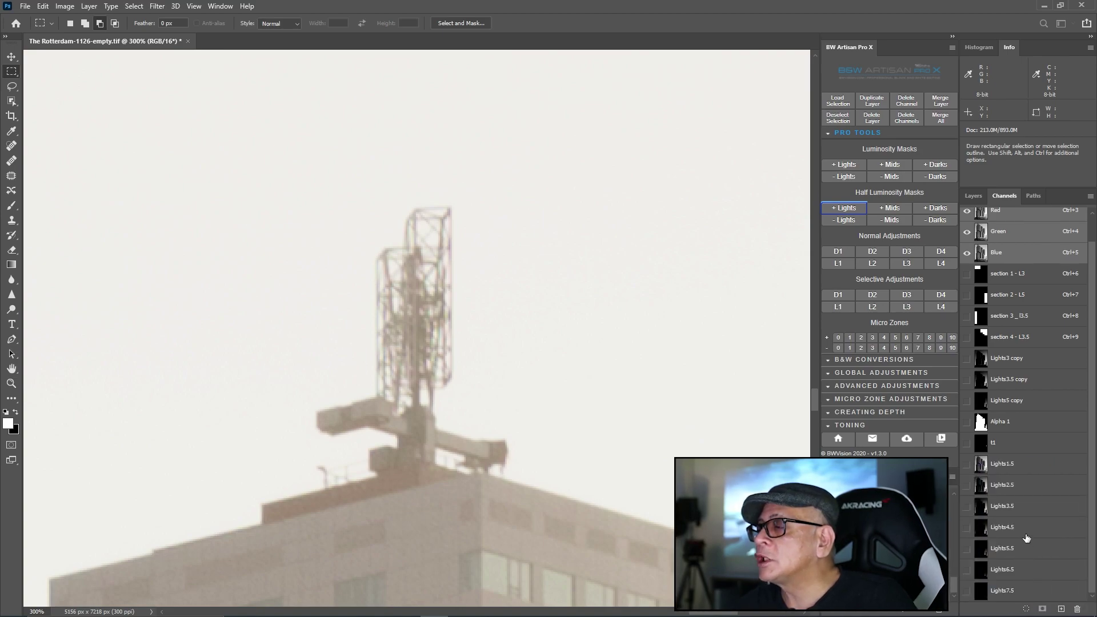
Duplicate the Lights4.5 luminosity mask as a Lights4.5 copy channel
click(1026, 534)
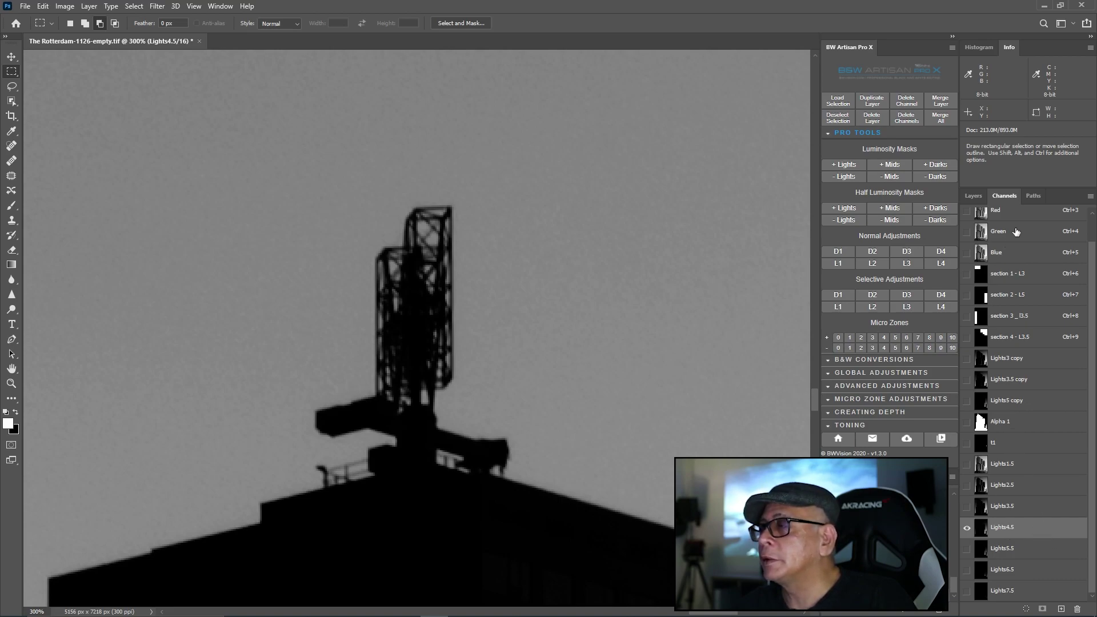
right_click(1050, 535)
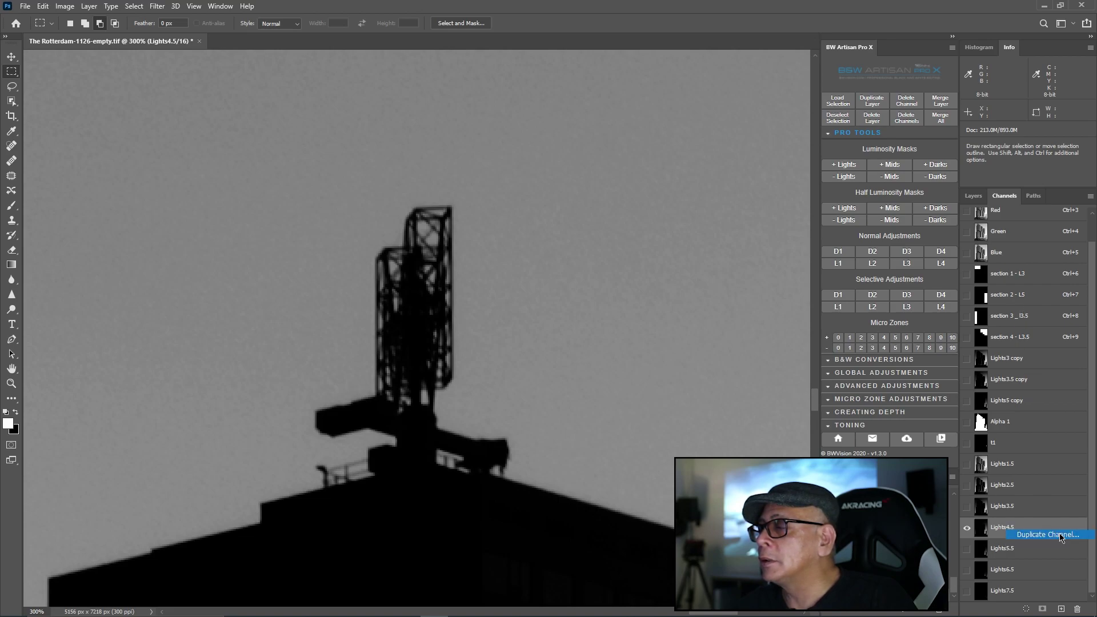
click(1056, 536)
click(642, 178)
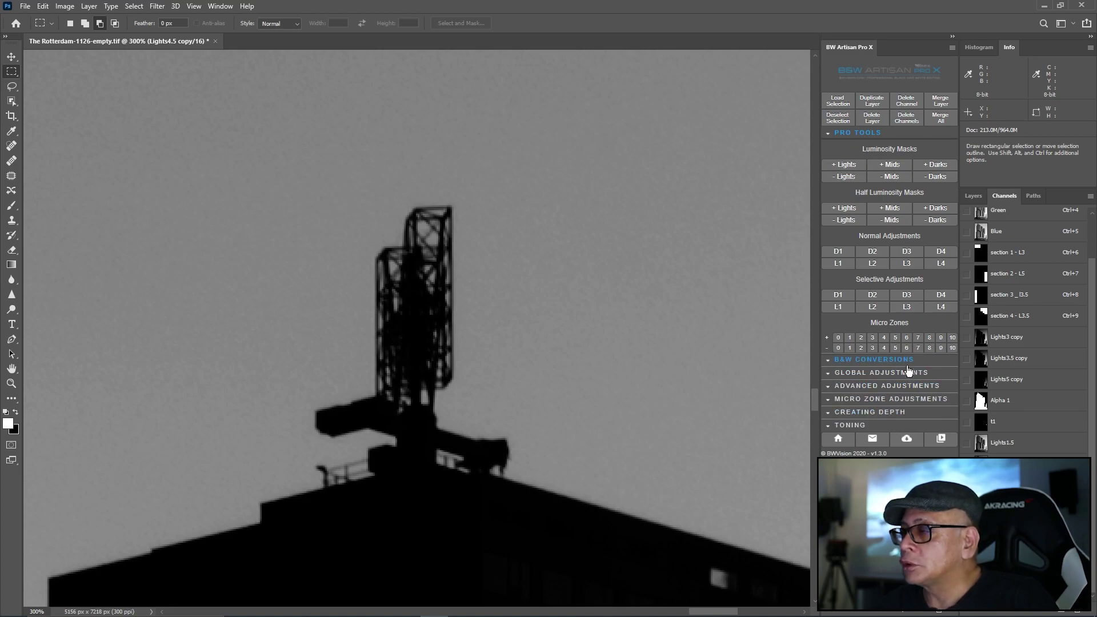
Remove the other half-step Lights masks, then check the t1 and Lights4.5 copy channels
click(844, 220)
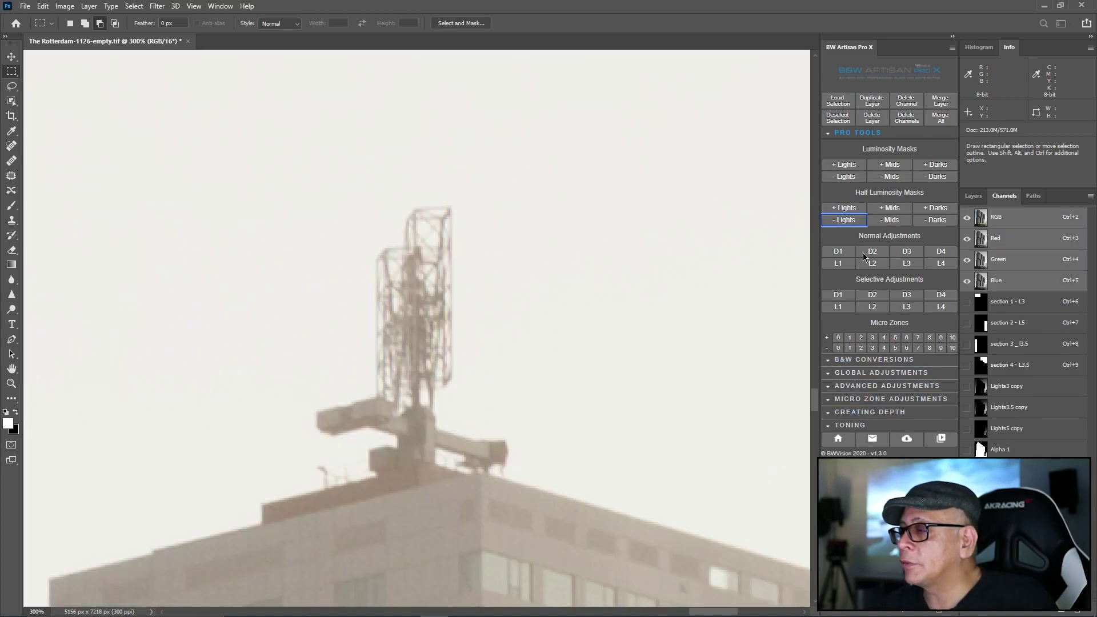
click(1014, 495)
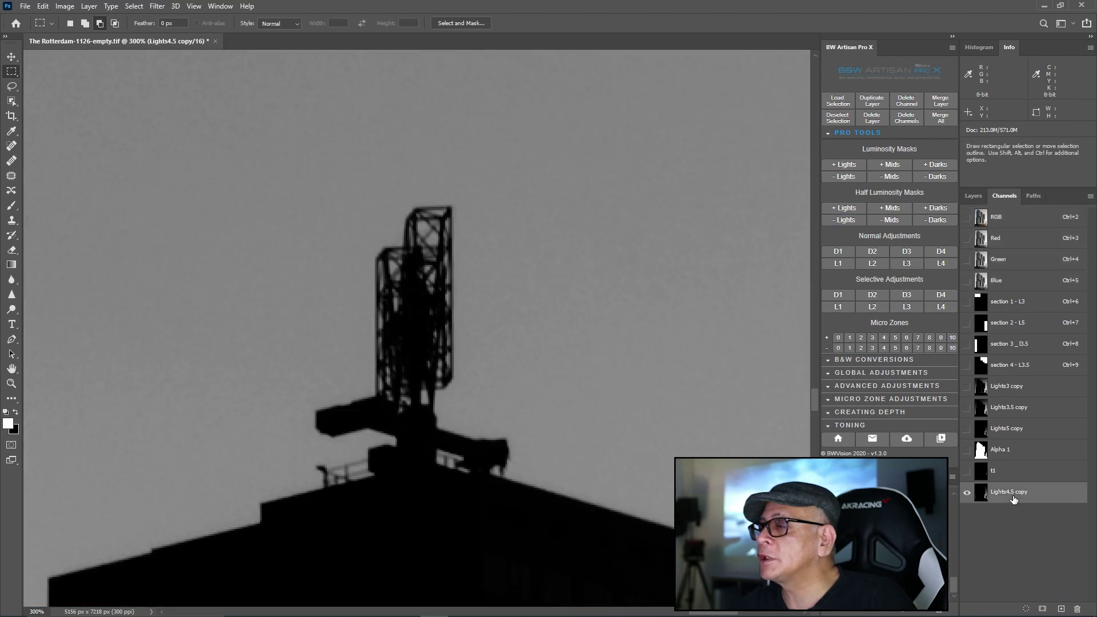
click(1011, 474)
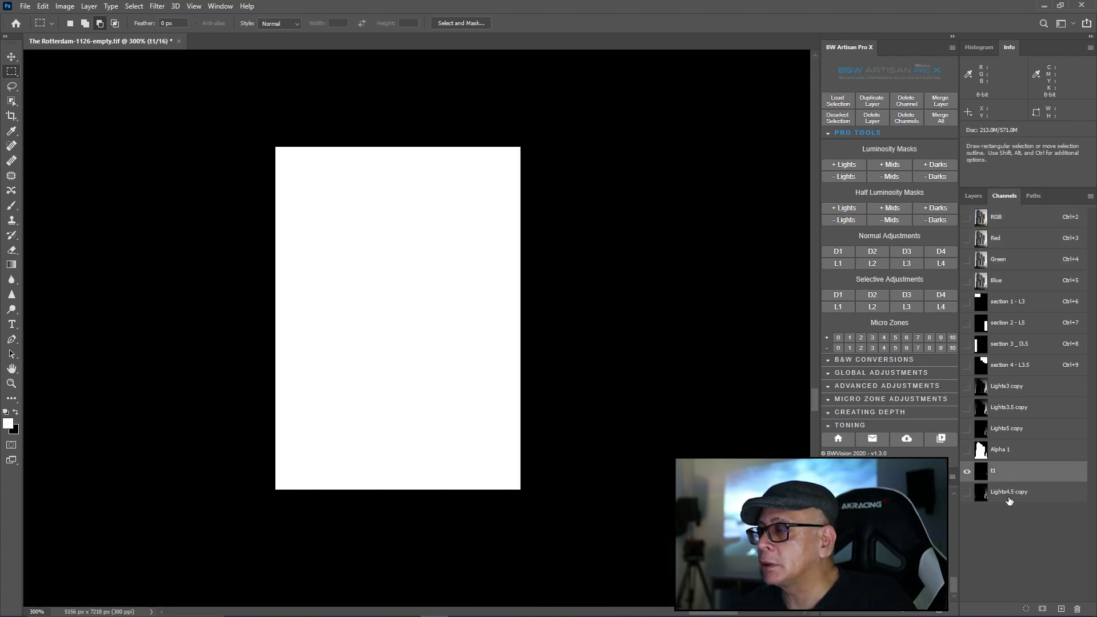
click(1010, 494)
On the Alpha 1 mask, load the t1 channel as the selection
click(1001, 220)
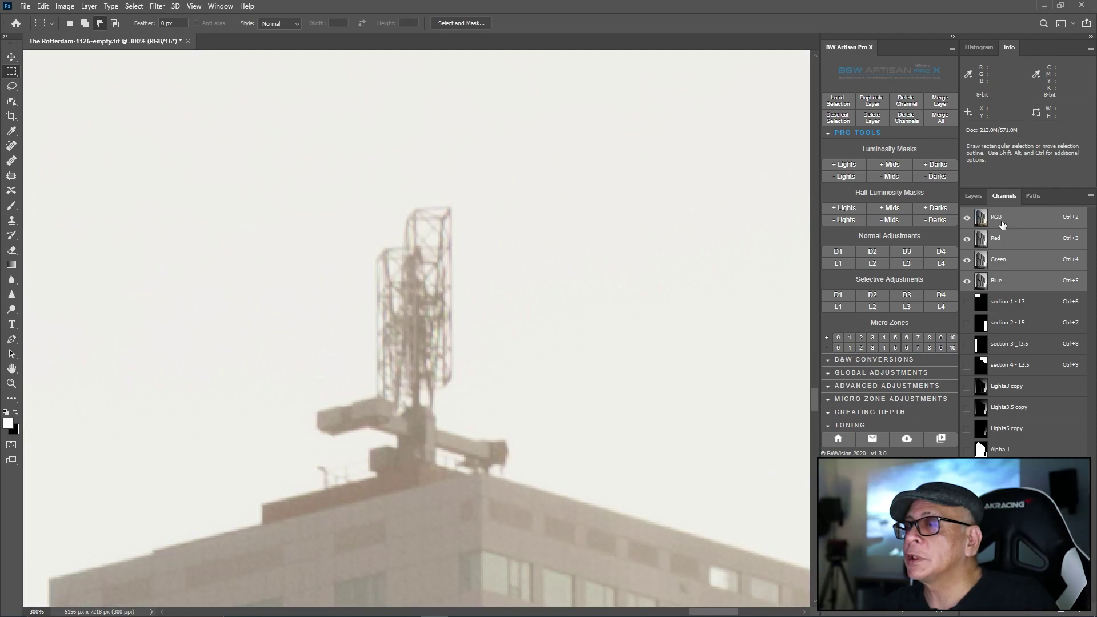
click(1022, 455)
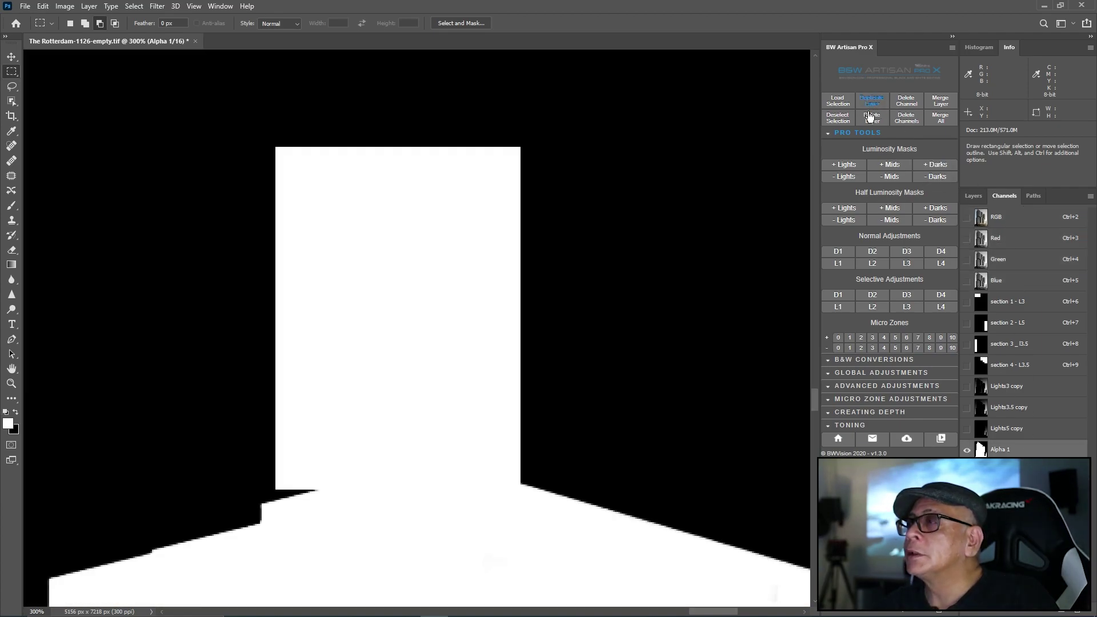
click(837, 100)
click(709, 150)
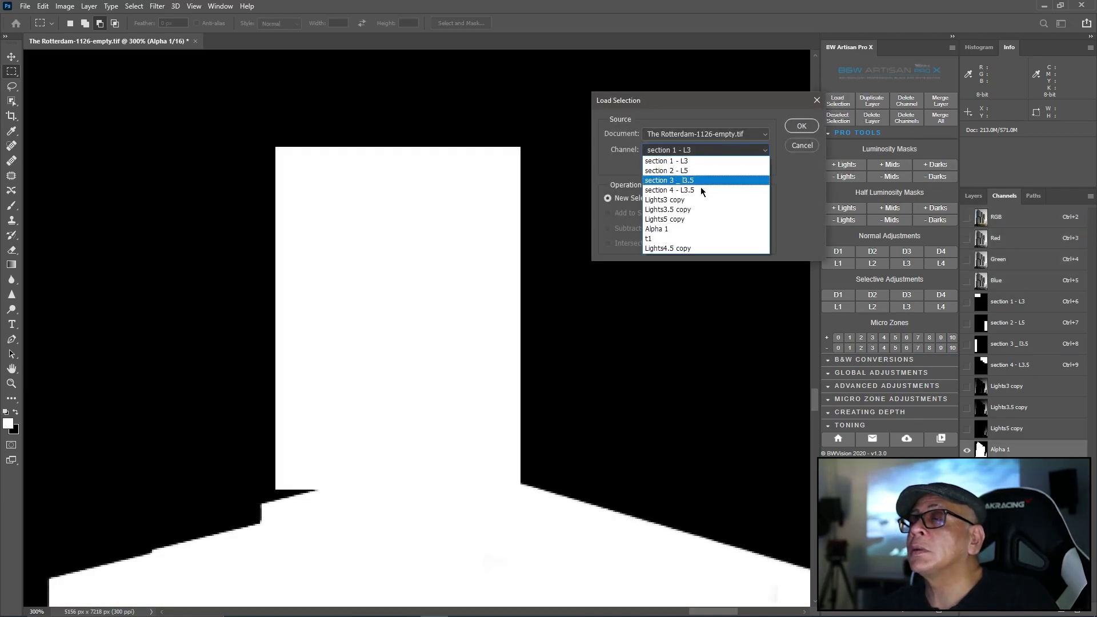
click(695, 222)
click(798, 129)
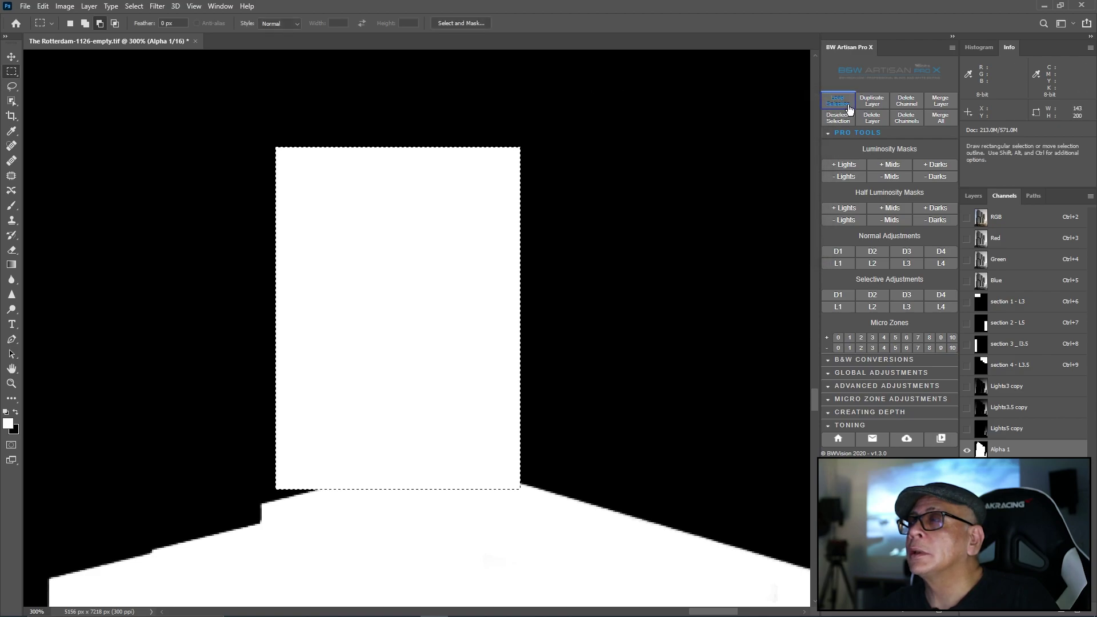
Intersect the selection with the Lights4.5 copy channel and dismiss the invisible-edges warning
click(838, 100)
click(726, 152)
click(674, 247)
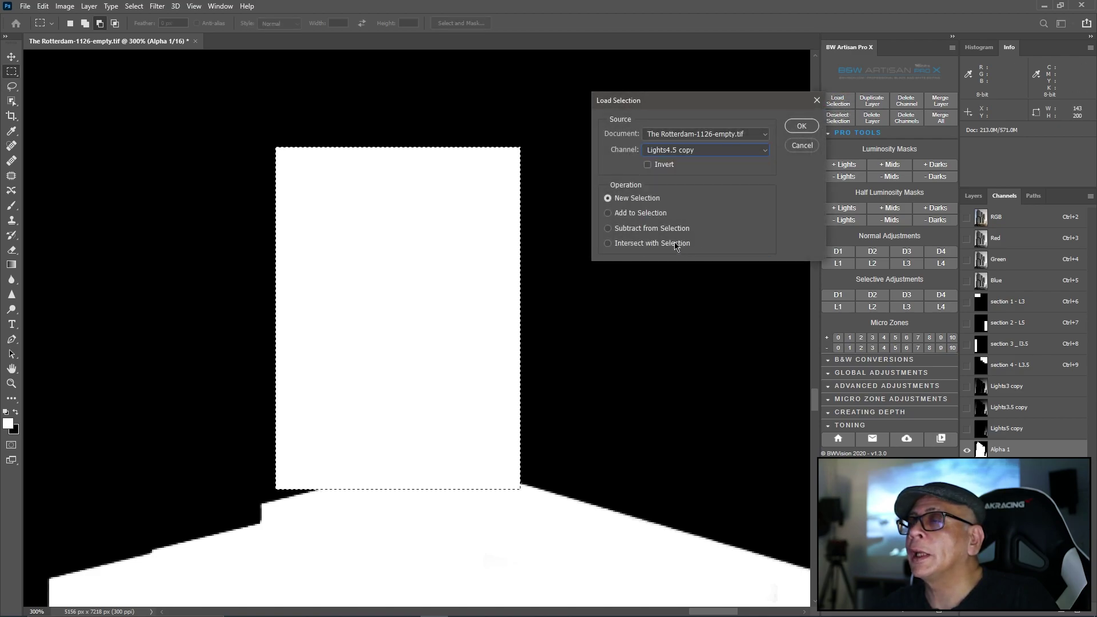
click(810, 127)
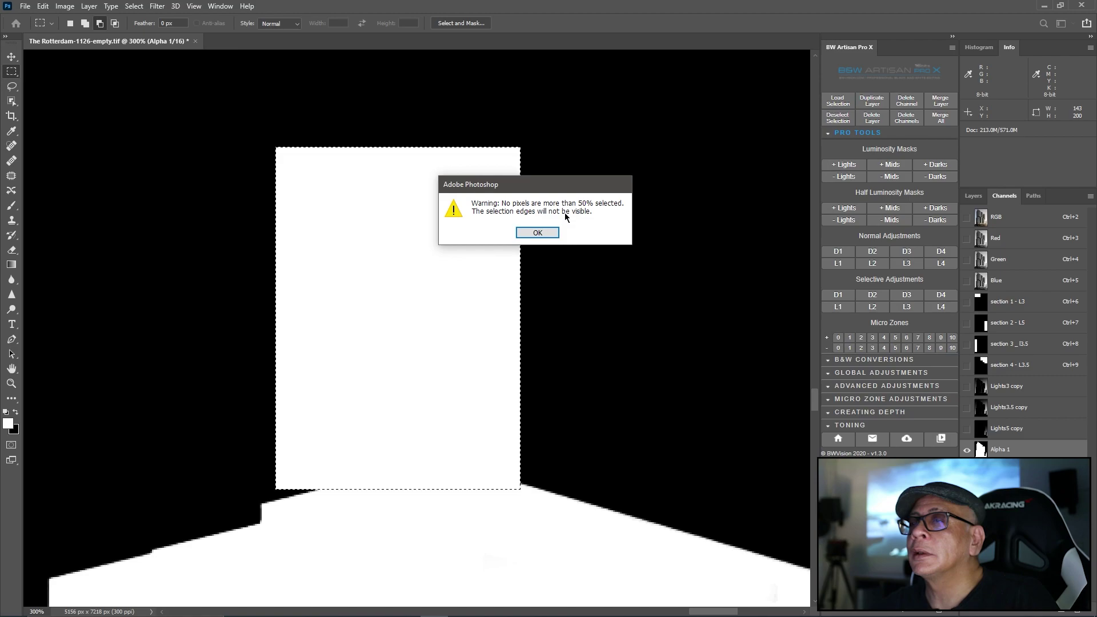
click(546, 234)
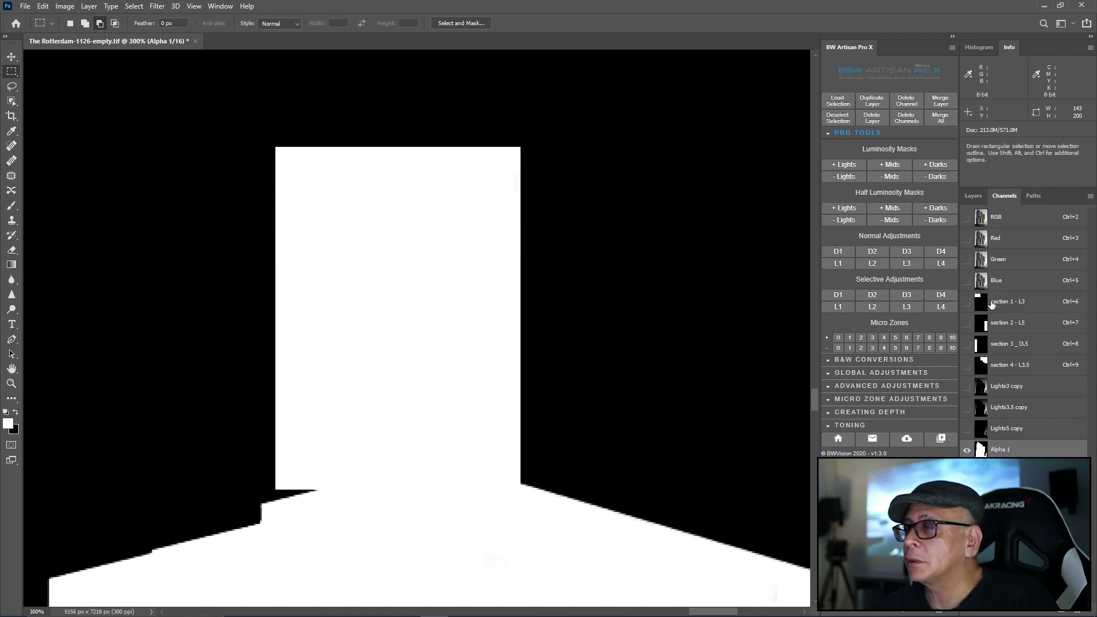
Apply D4 darkening twice inside the selection, then compare Alpha 1 with RGB at 400%
click(947, 255)
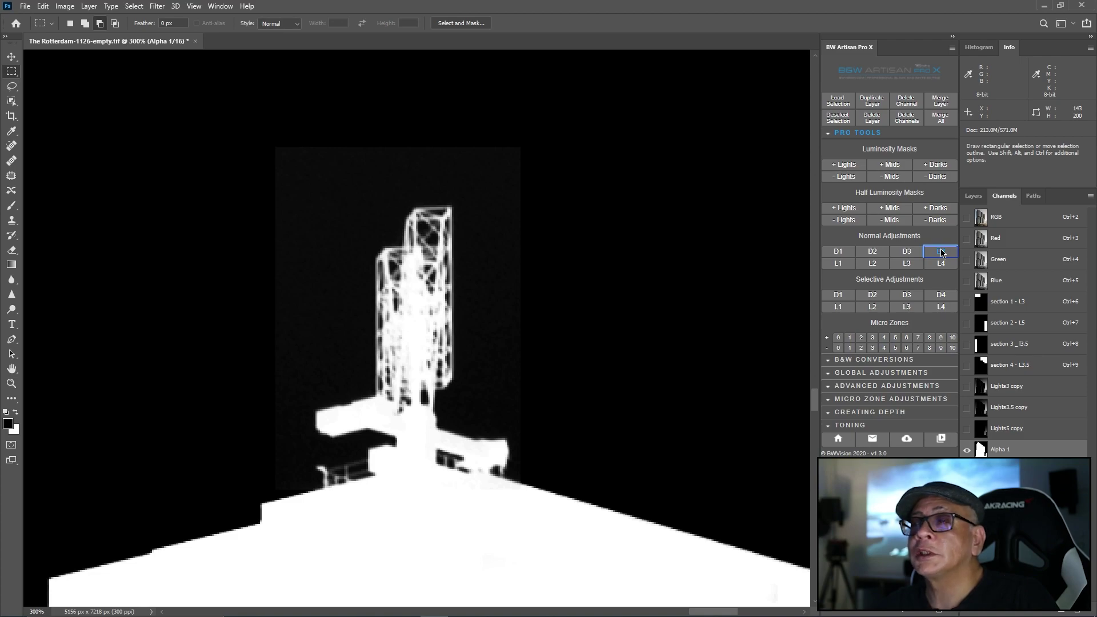
click(942, 253)
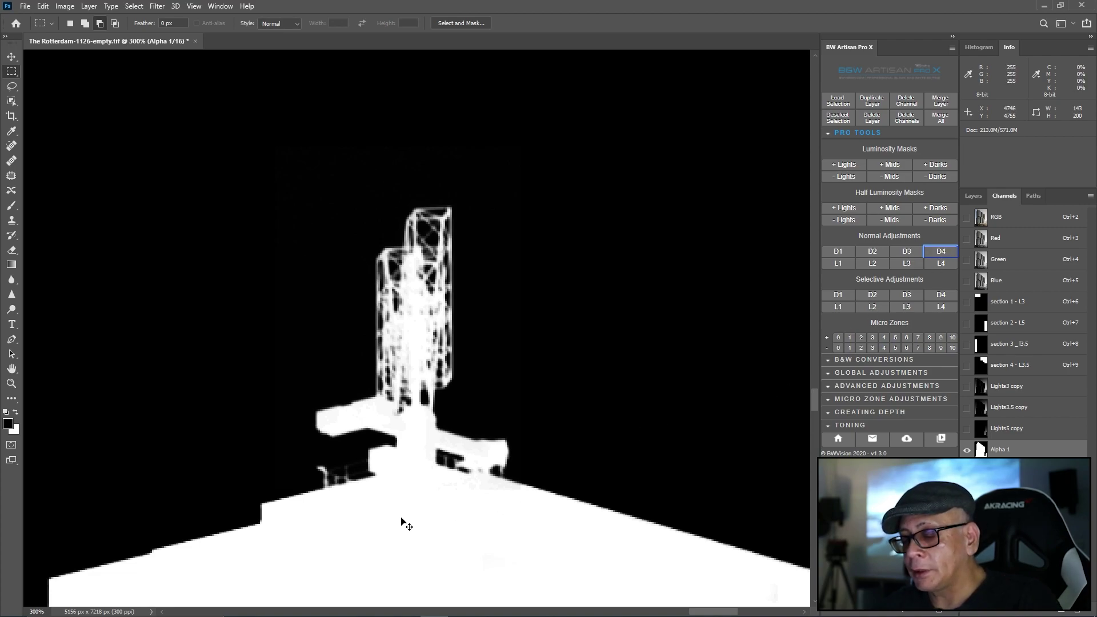
key(ctrl+plus)
scroll(369, 510, down, 1)
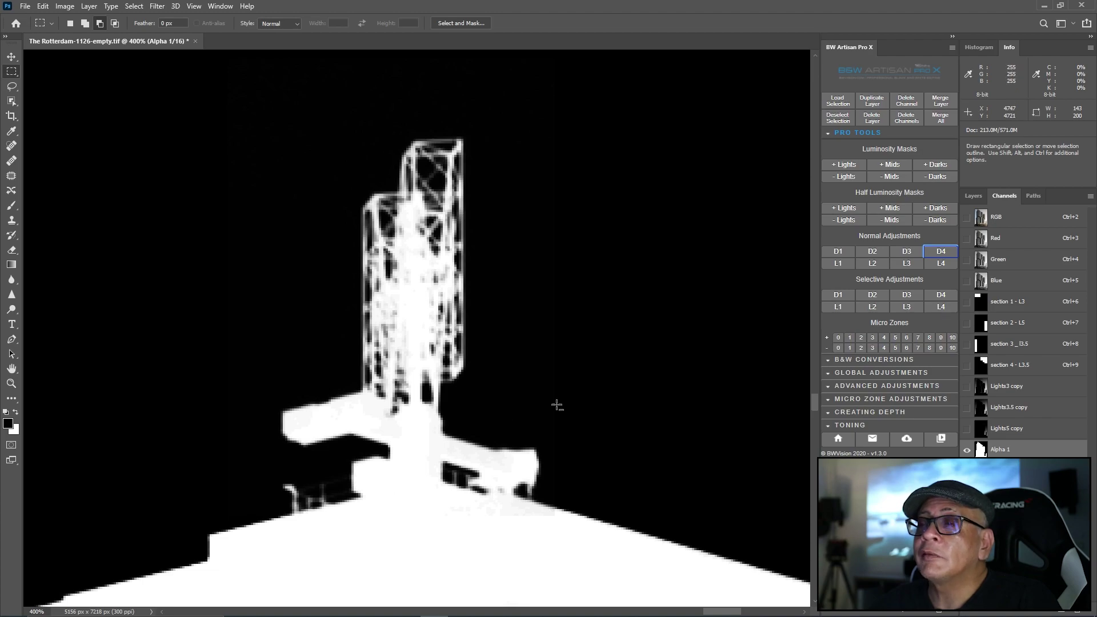
click(1026, 222)
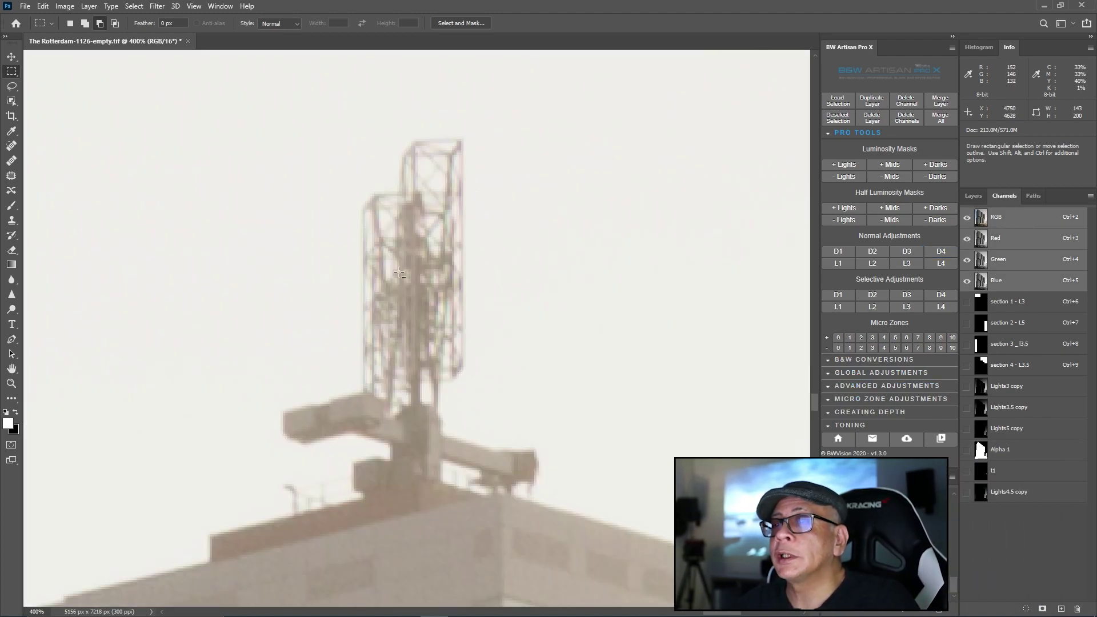
click(1019, 455)
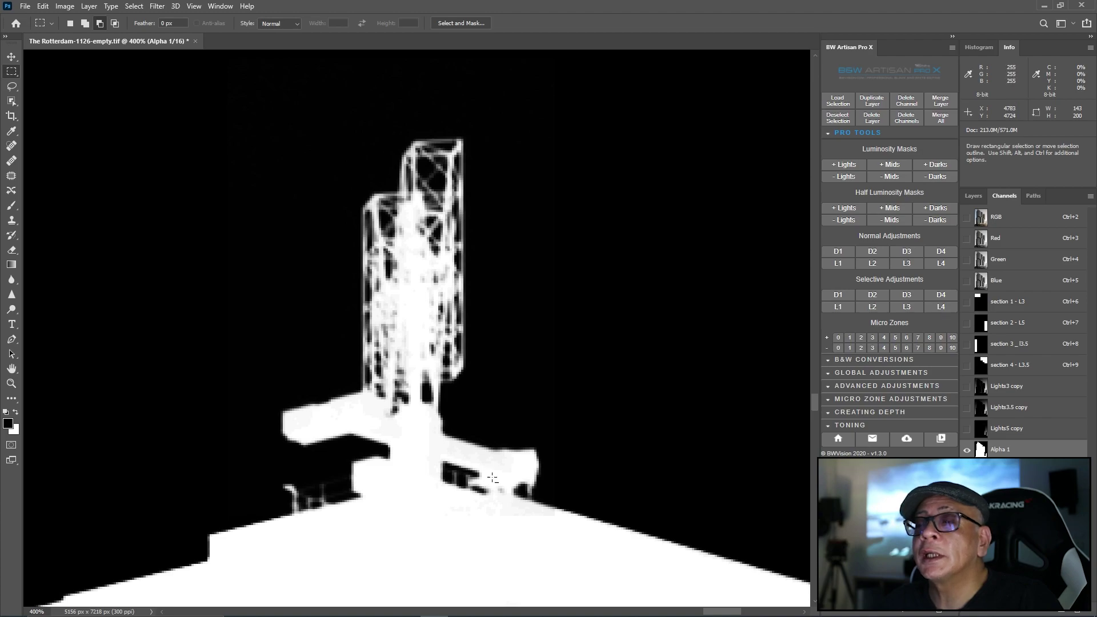
click(1033, 221)
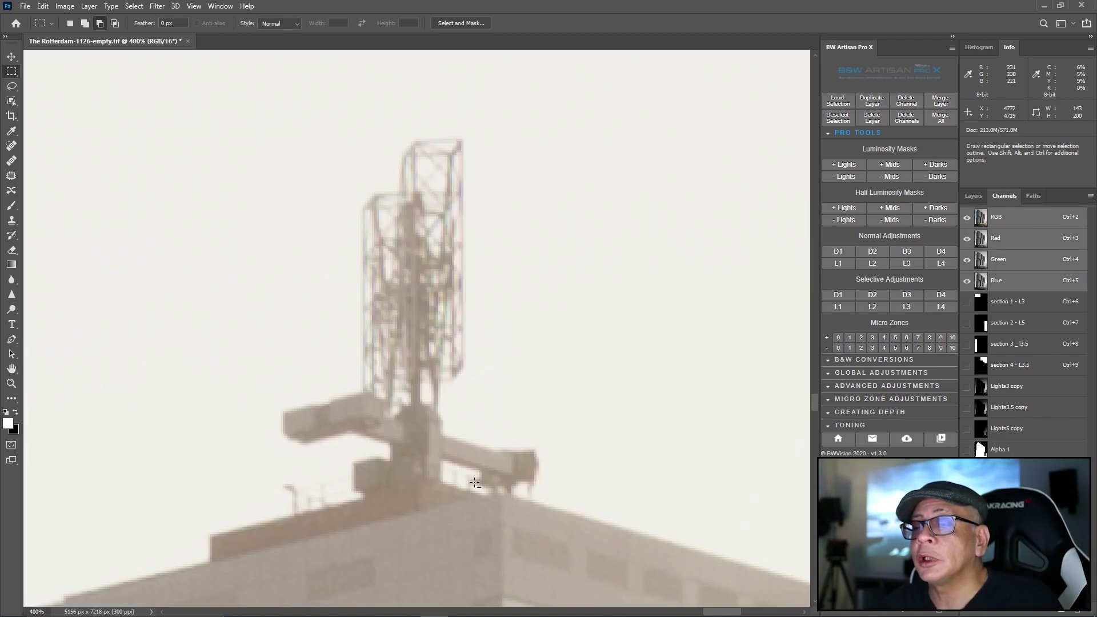